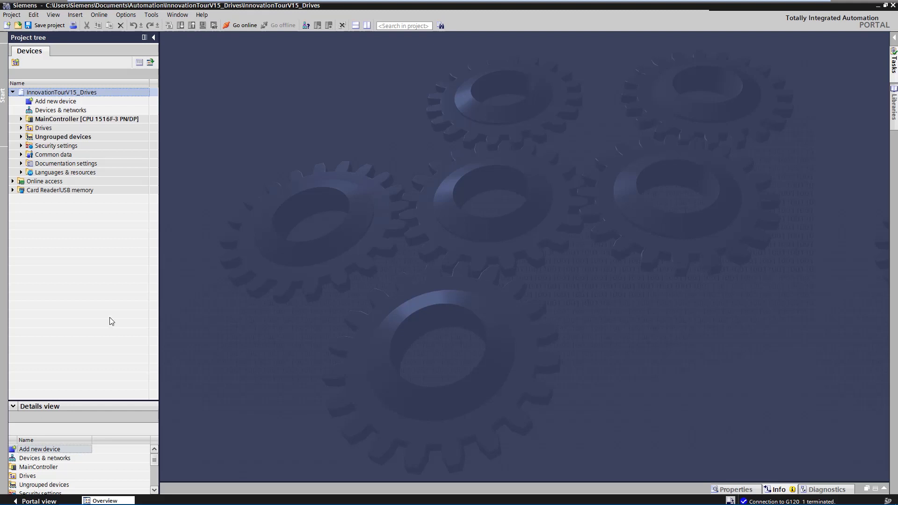
# - Connect online to drive G120_1 and open its Acceptance test editor
pyautogui.click(21, 128)
pyautogui.click(29, 137)
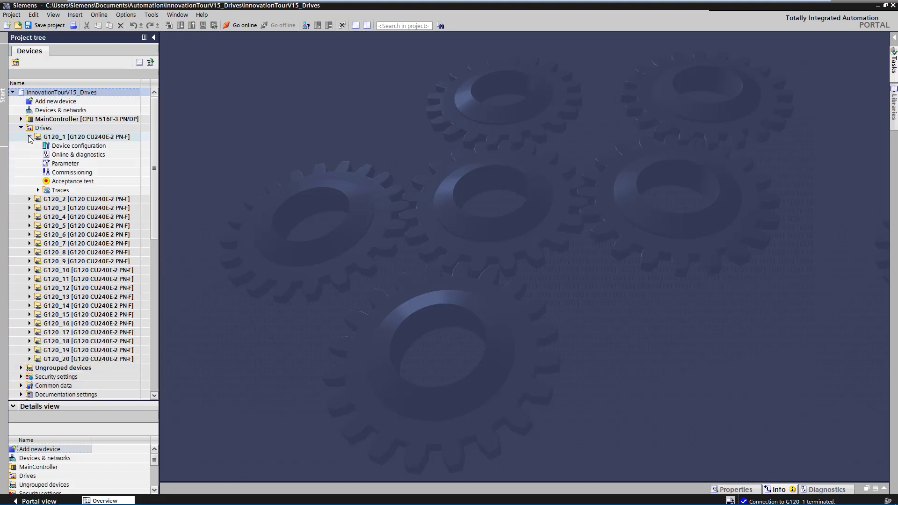
pyautogui.click(57, 137)
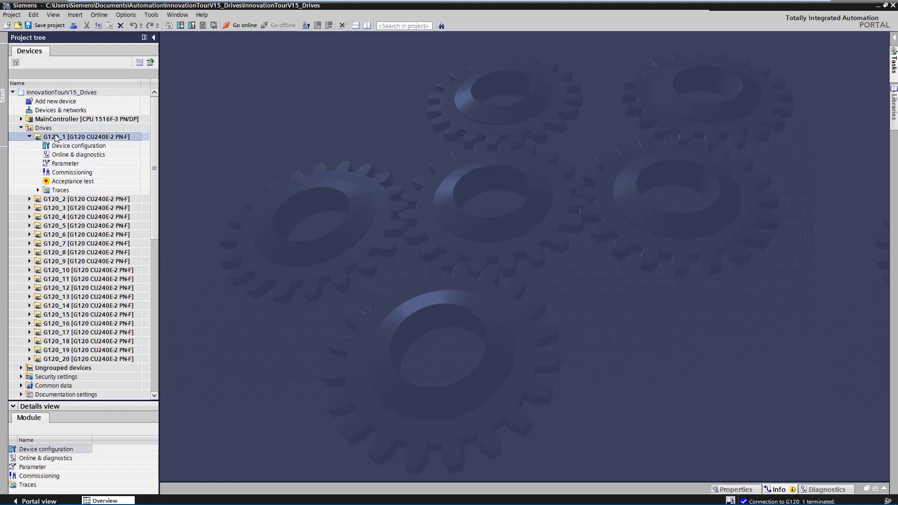
pyautogui.click(236, 25)
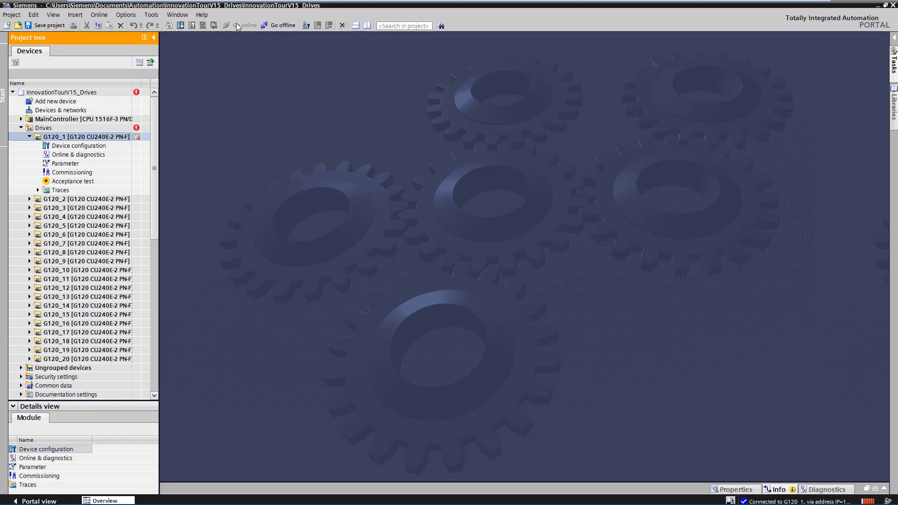
pyautogui.click(97, 181)
pyautogui.doubleClick(99, 182)
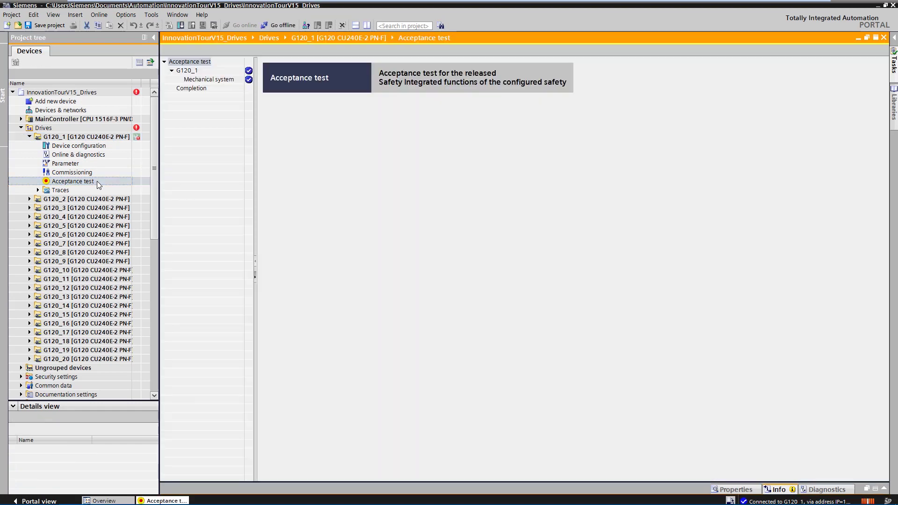
# - Select STO, SS1 and SLS Level 1 as G120_1's test functions and accept the selection
pyautogui.click(186, 71)
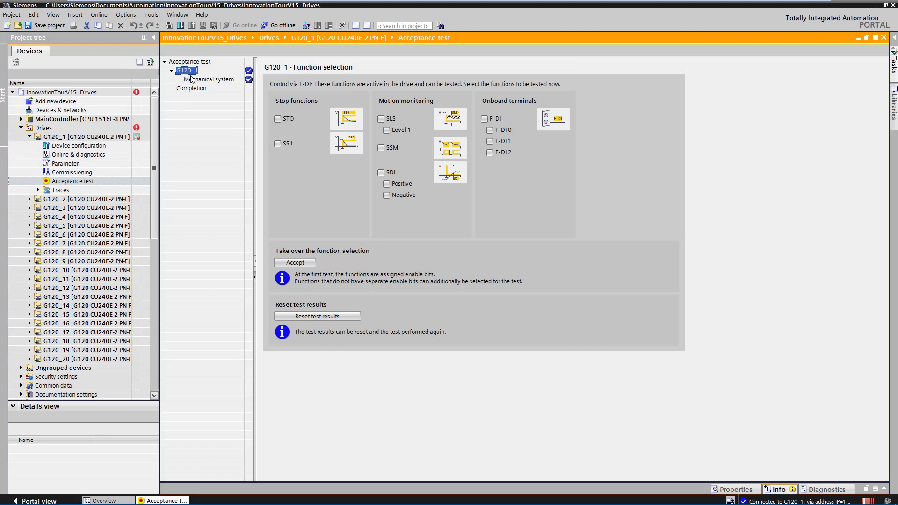
pyautogui.click(278, 119)
pyautogui.click(381, 119)
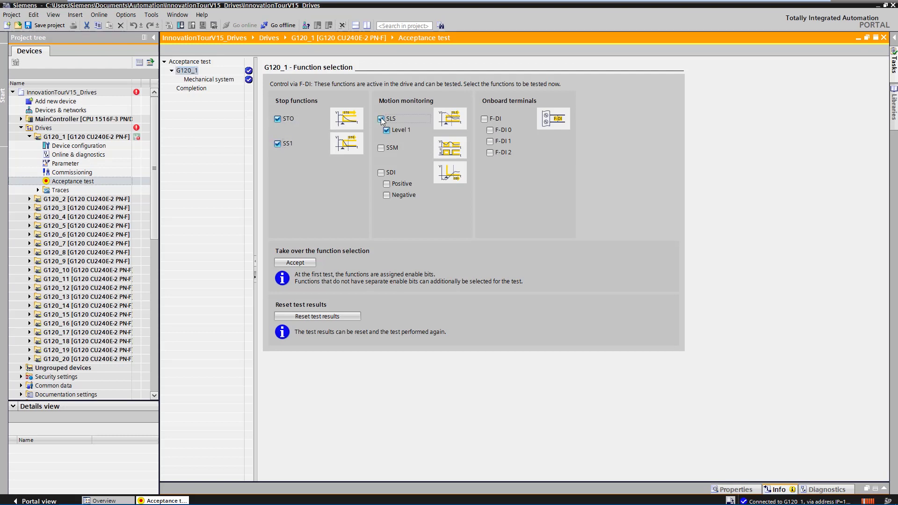
pyautogui.click(304, 263)
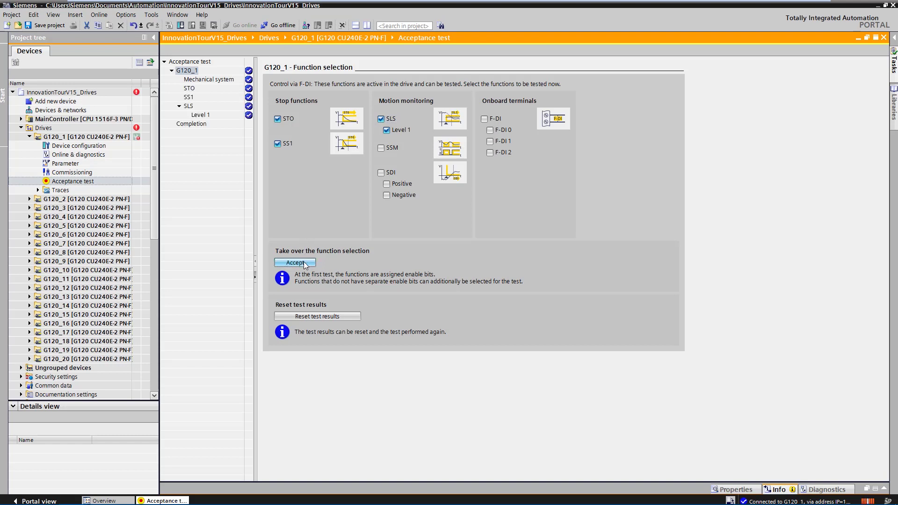
# - Start the SS1 acceptance wizard in a maximized editor and show the traverse drive options
pyautogui.click(213, 79)
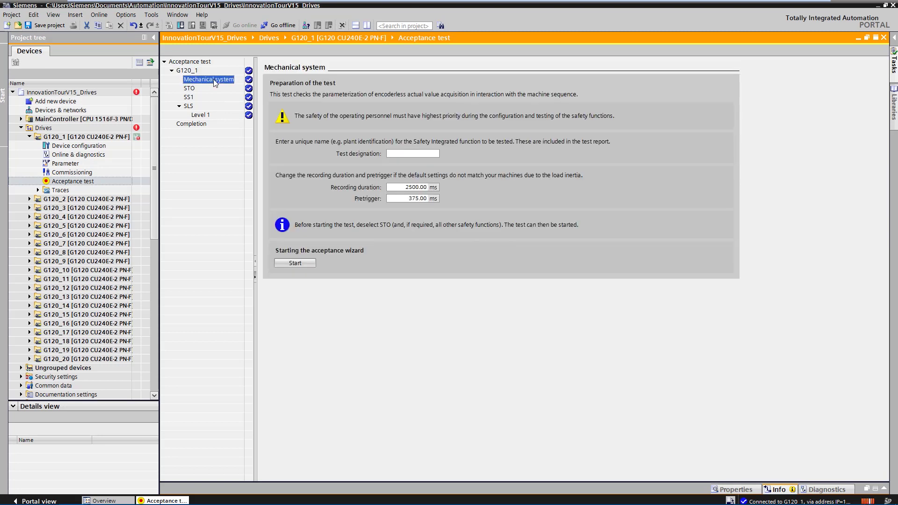
pyautogui.click(188, 97)
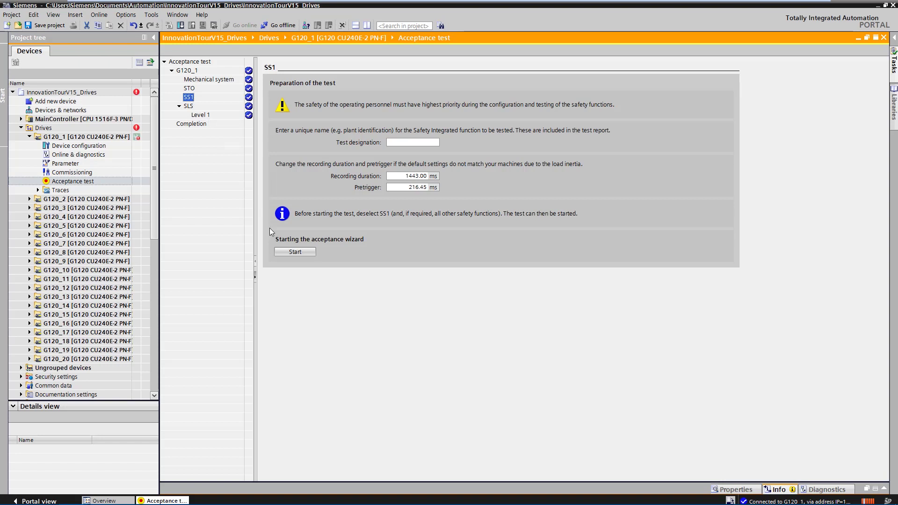
pyautogui.click(288, 252)
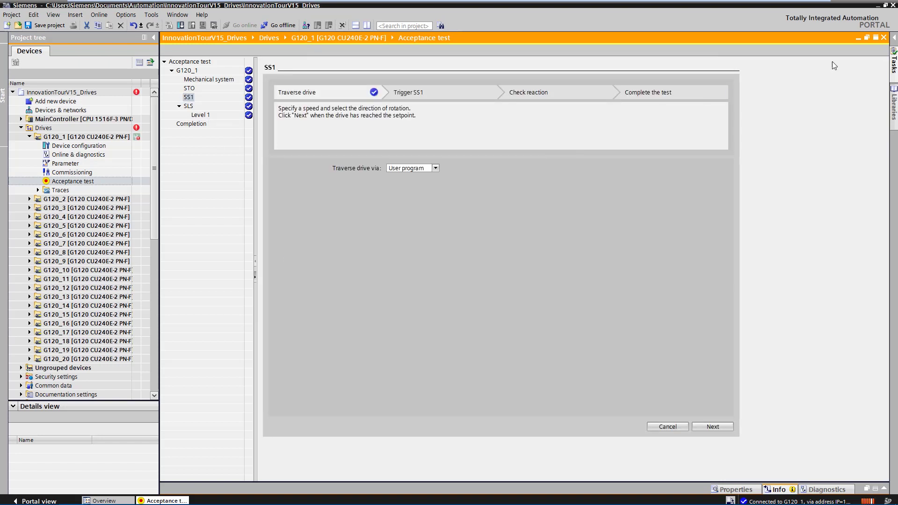
pyautogui.click(876, 38)
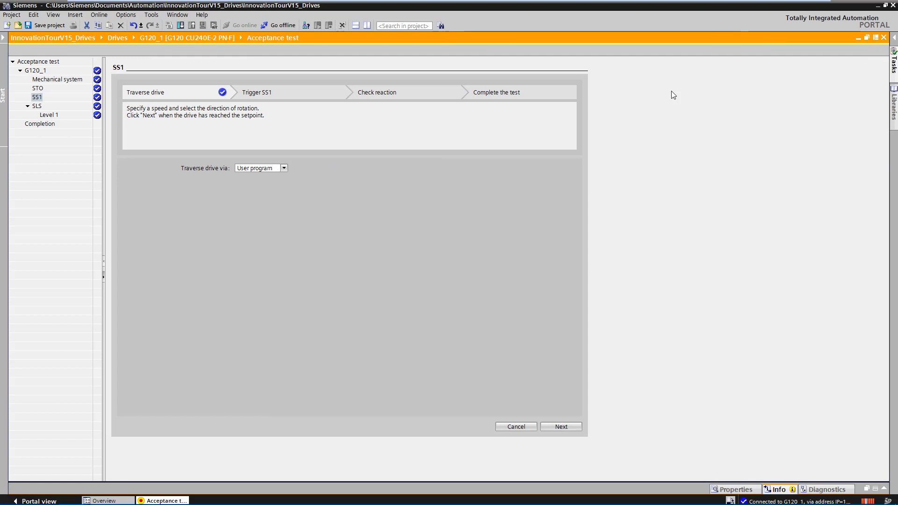
pyautogui.click(283, 169)
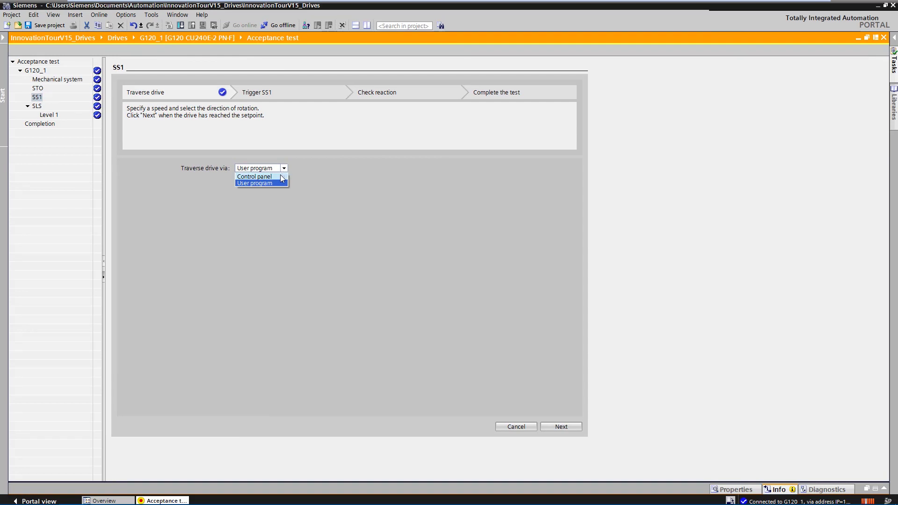
# - Take master control via the Control panel and run G120_1 forward at 1000 rpm
pyautogui.click(280, 176)
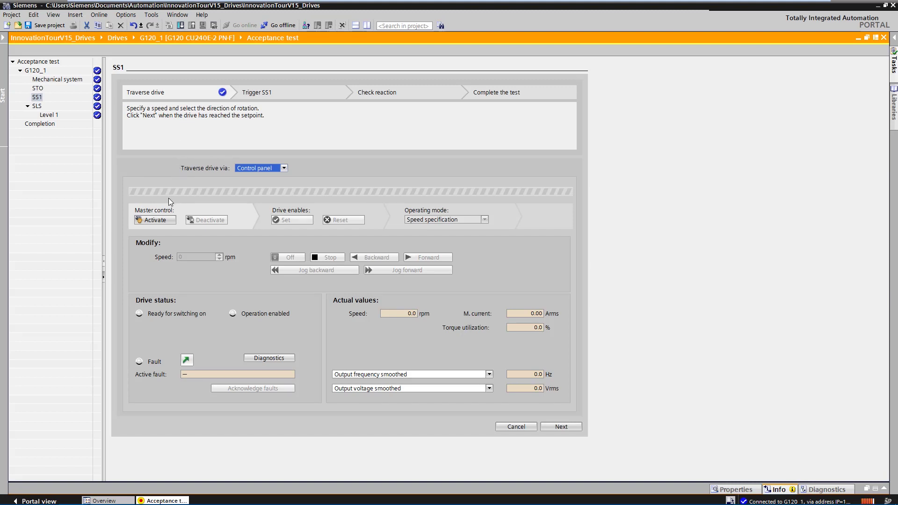
pyautogui.click(167, 220)
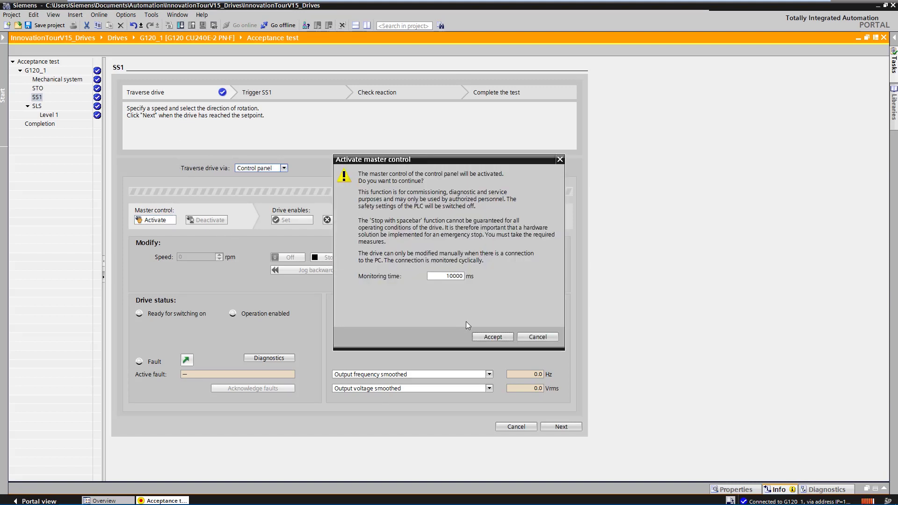
pyautogui.click(486, 336)
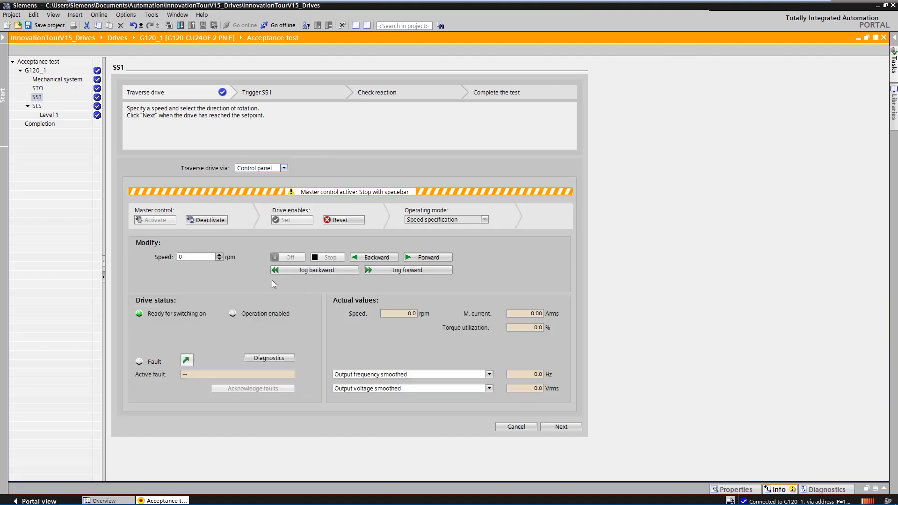
pyautogui.moveTo(193, 257); pyautogui.dragTo(173, 256)
pyautogui.write('1000')
pyautogui.click(410, 257)
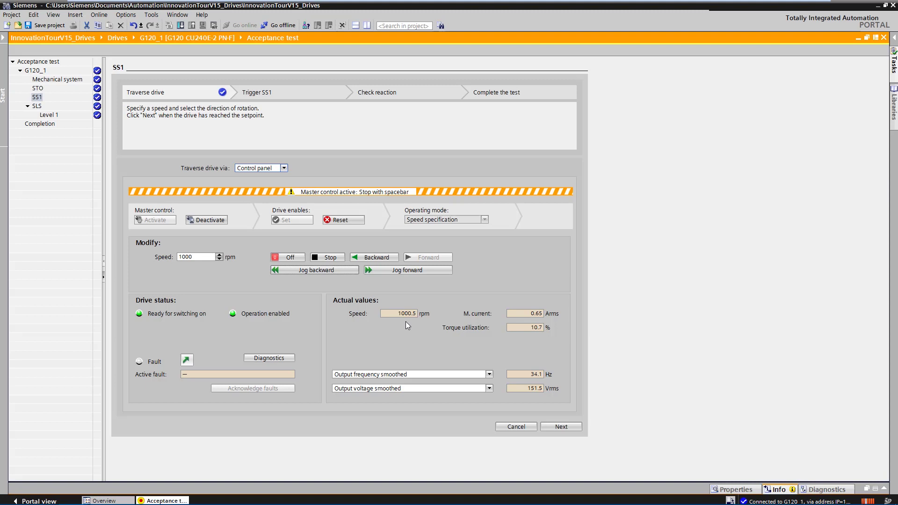
# - Trigger SS1 so the drive stops at 0.0 rpm, then give up master control
pyautogui.click(552, 427)
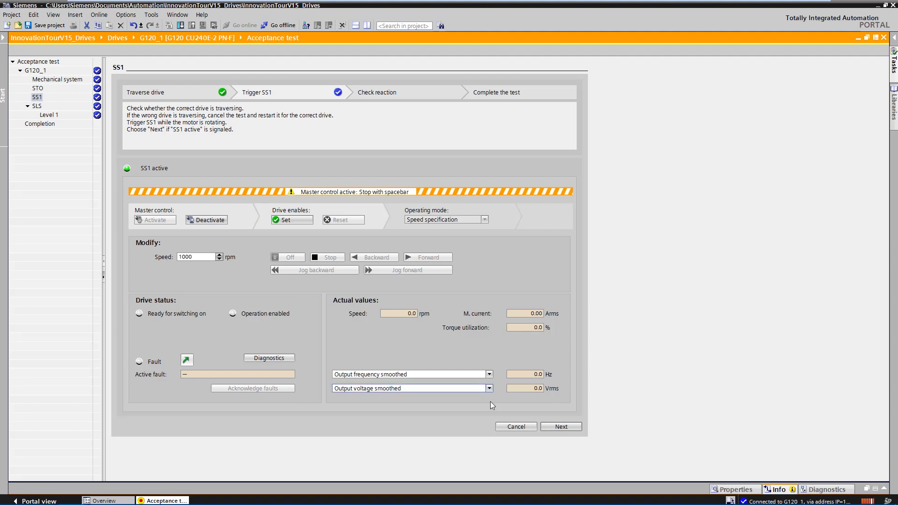
pyautogui.click(559, 426)
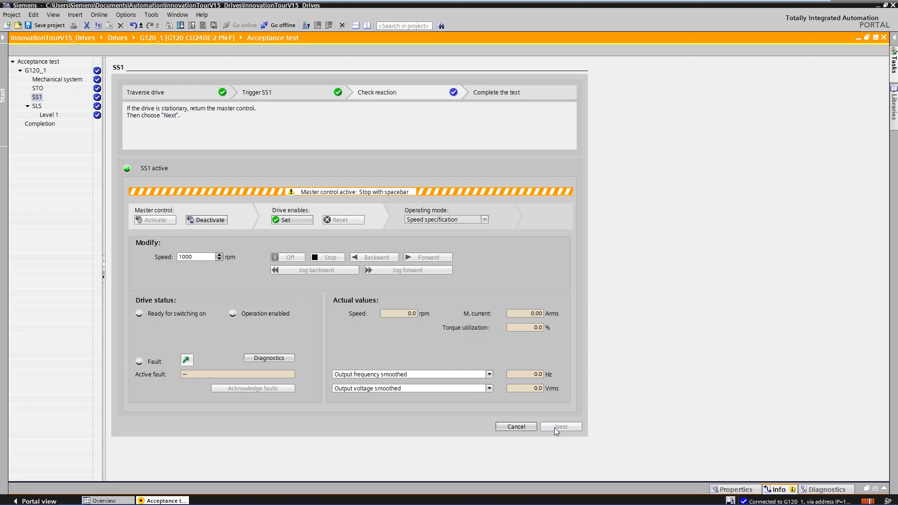
pyautogui.click(216, 222)
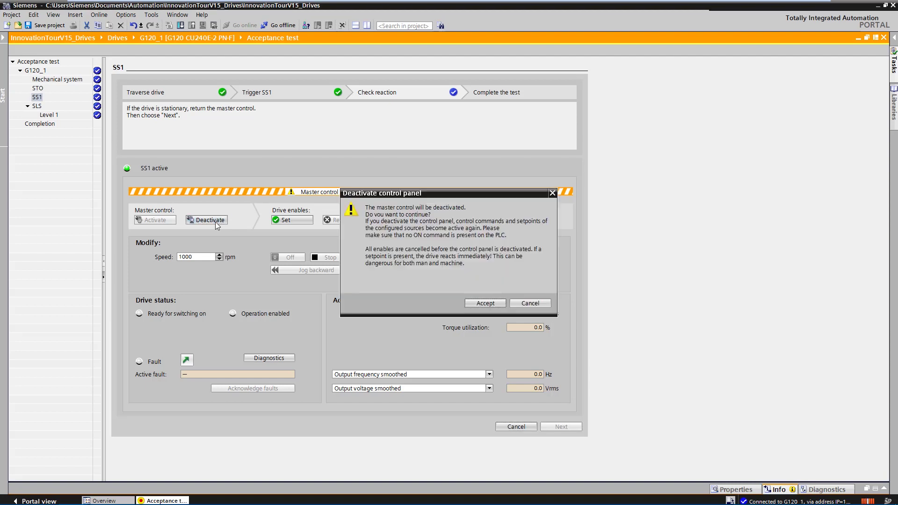
pyautogui.click(465, 302)
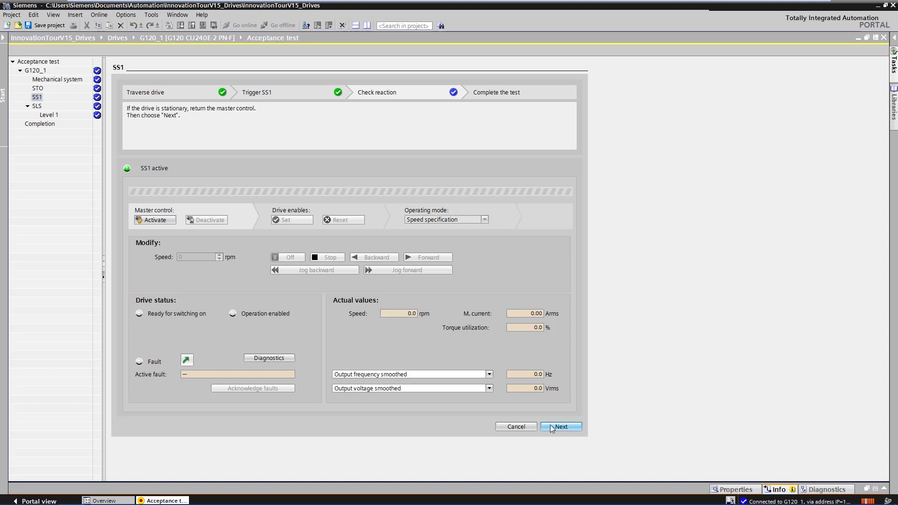
# - Advance past the SS1 trace evaluation to the Complete the test step
pyautogui.click(551, 428)
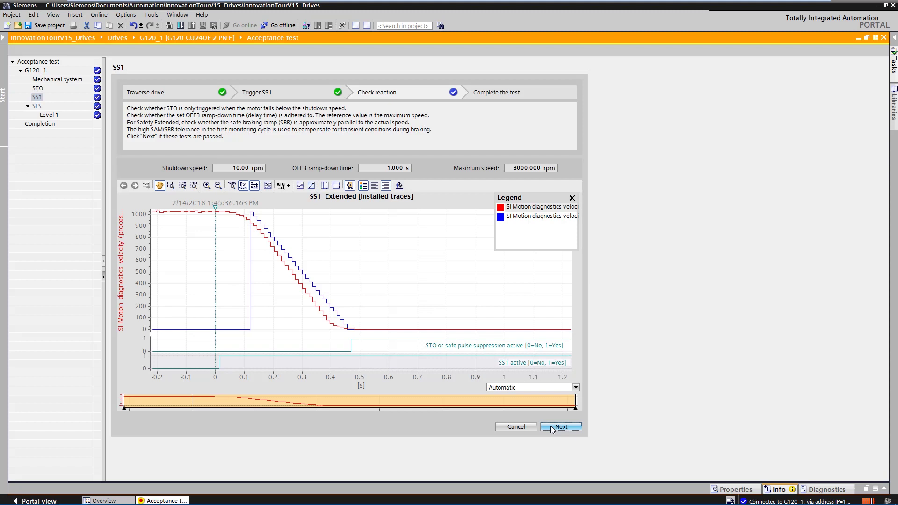
pyautogui.click(551, 426)
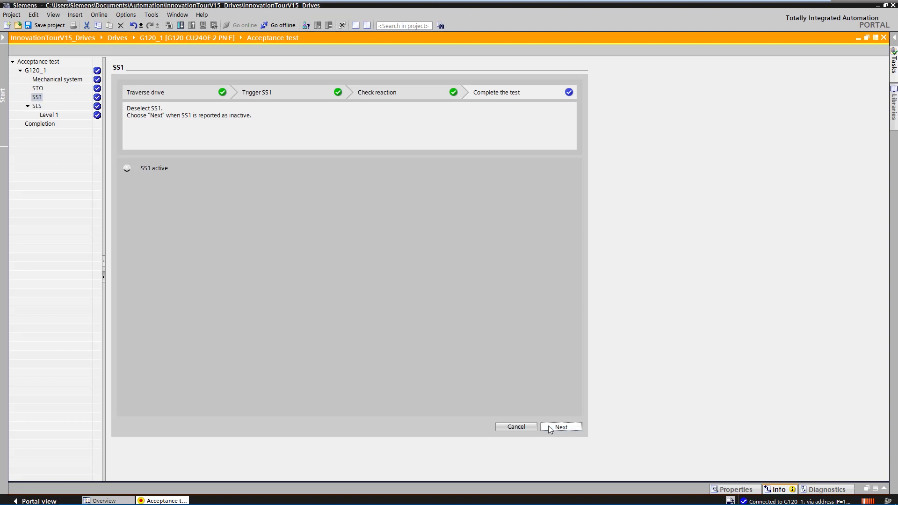
# - Finish the SS1 test and save the acceptance report as Report.xlsx on the desktop
pyautogui.click(548, 425)
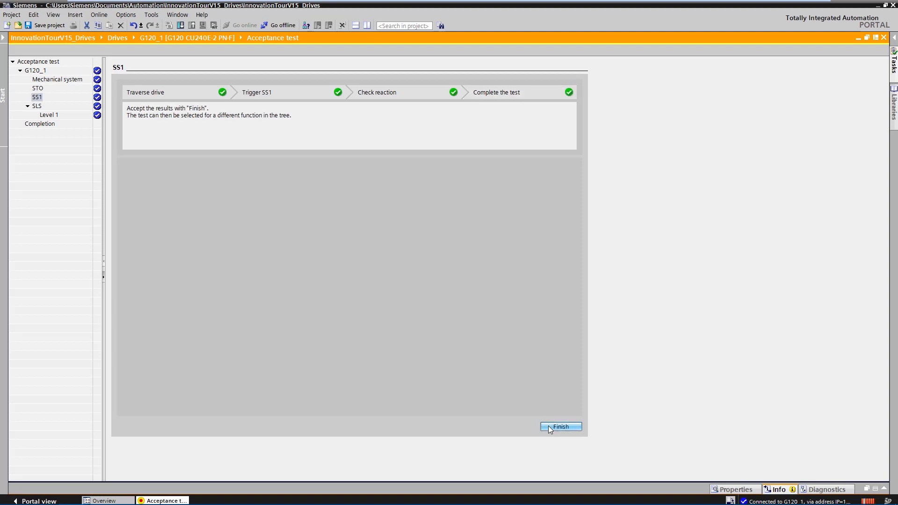
pyautogui.click(561, 427)
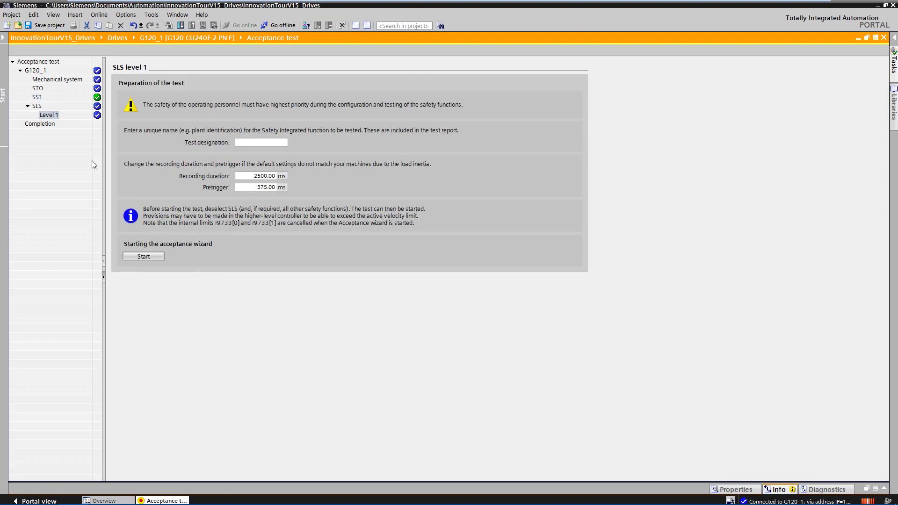
pyautogui.click(48, 125)
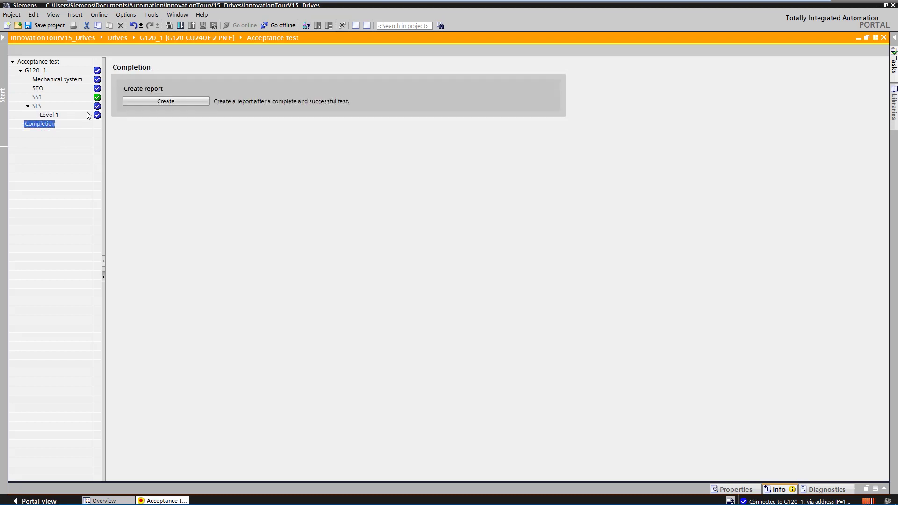
pyautogui.click(135, 100)
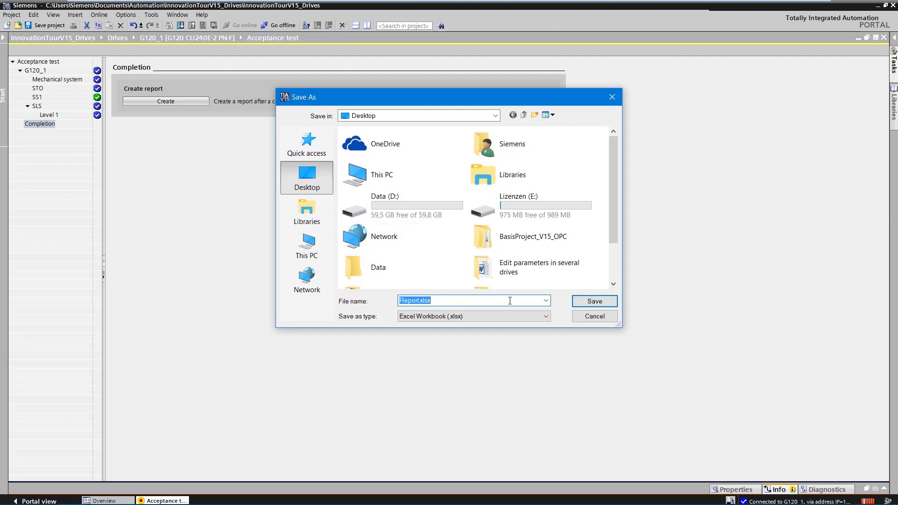
pyautogui.click(581, 305)
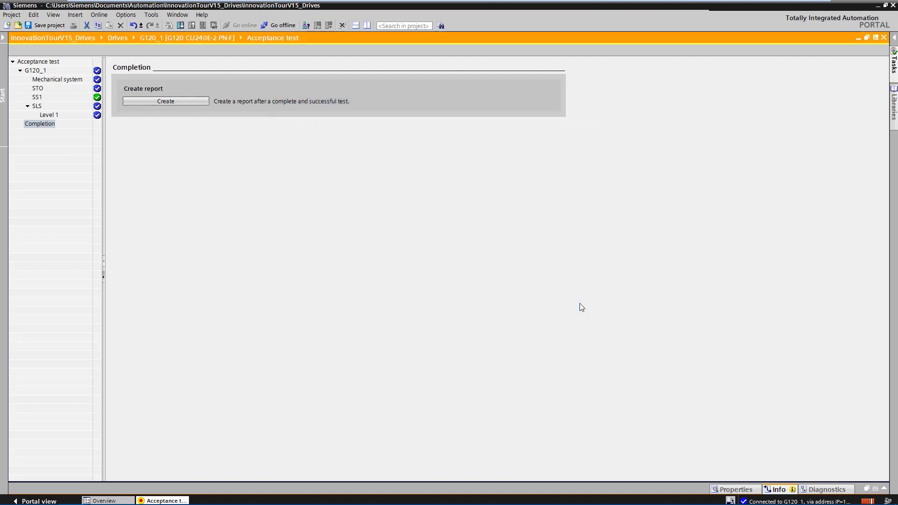
# - Open Report.xlsx from the desktop in Excel
pyautogui.press('super+d')
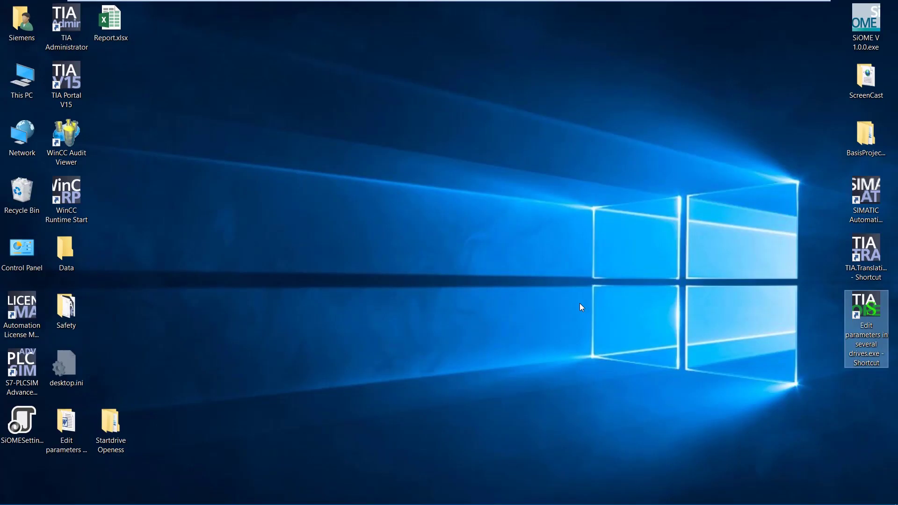
pyautogui.click(117, 37)
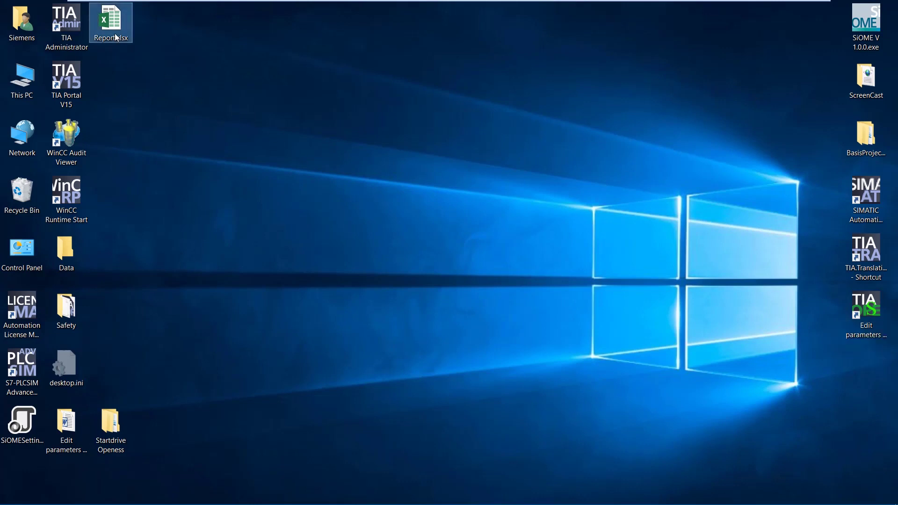
pyautogui.doubleClick(116, 38)
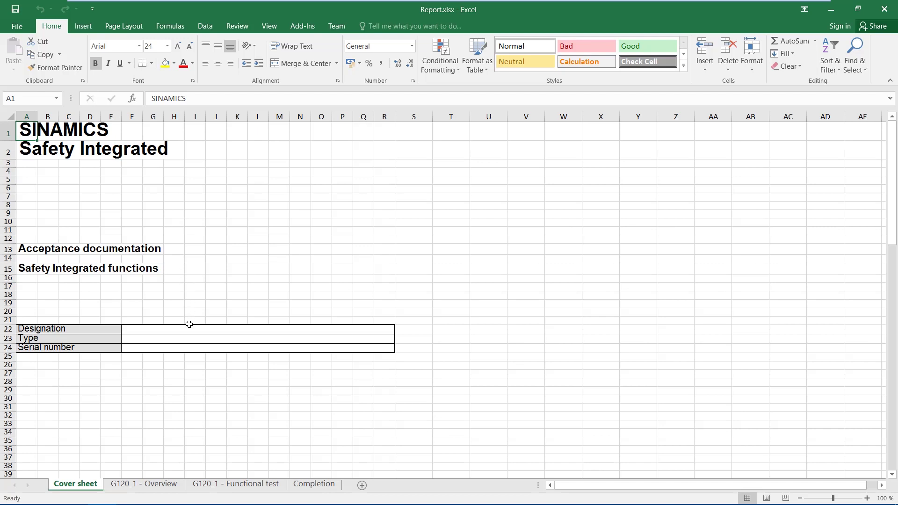
# - Scroll through the report's Cover sheet
pyautogui.scroll(-6, 186, 364)
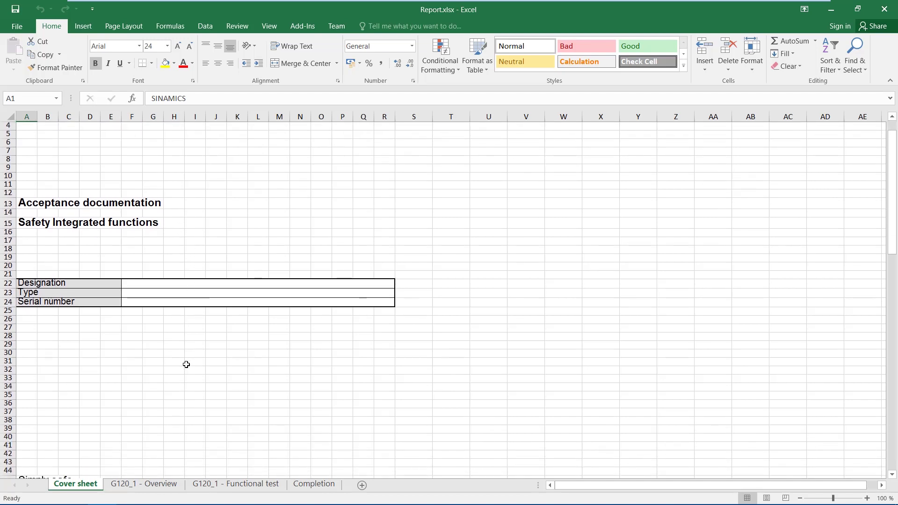
pyautogui.scroll(-12, 186, 365)
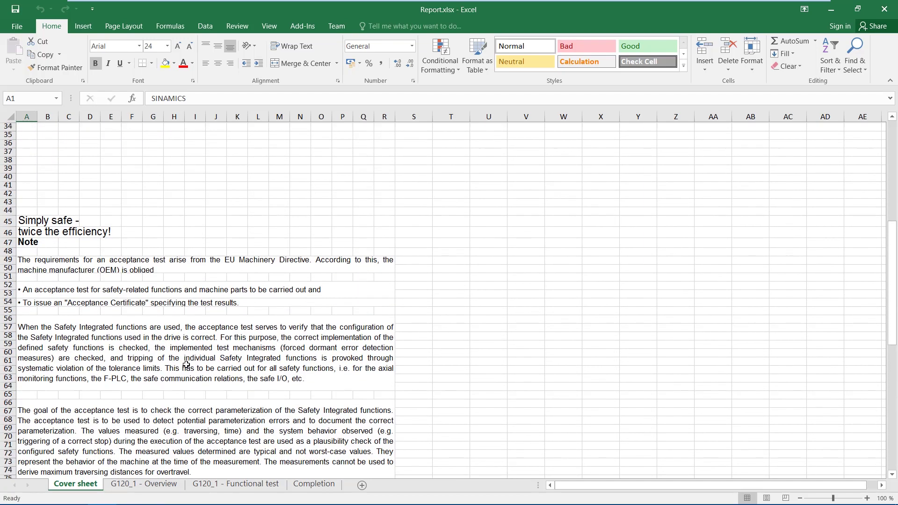
pyautogui.scroll(-10, 186, 364)
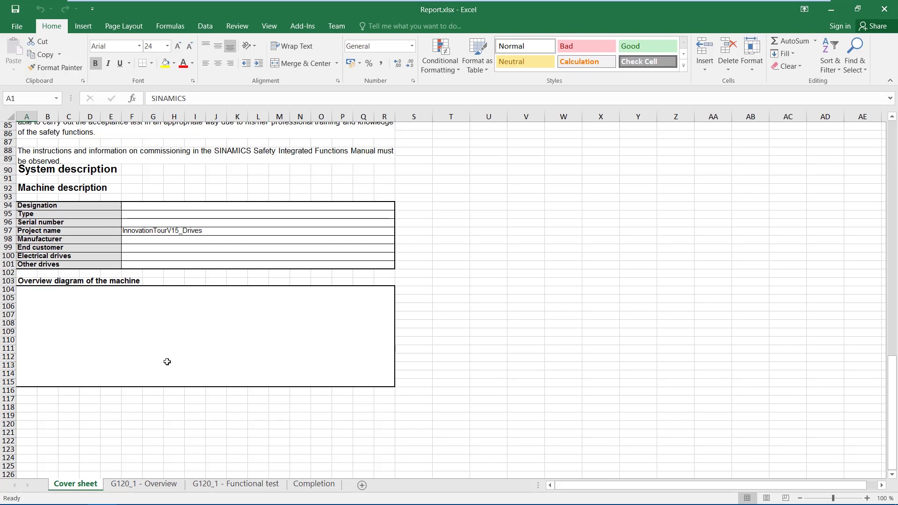
# - Review the G120_1 - Overview sheet's device data, safety logbook and Safety Integrated parameters
pyautogui.click(158, 484)
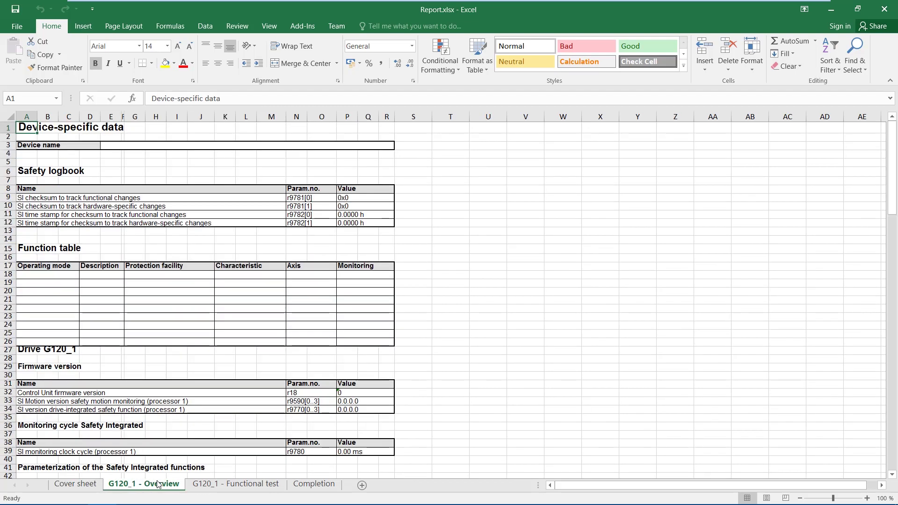
pyautogui.scroll(-9, 192, 301)
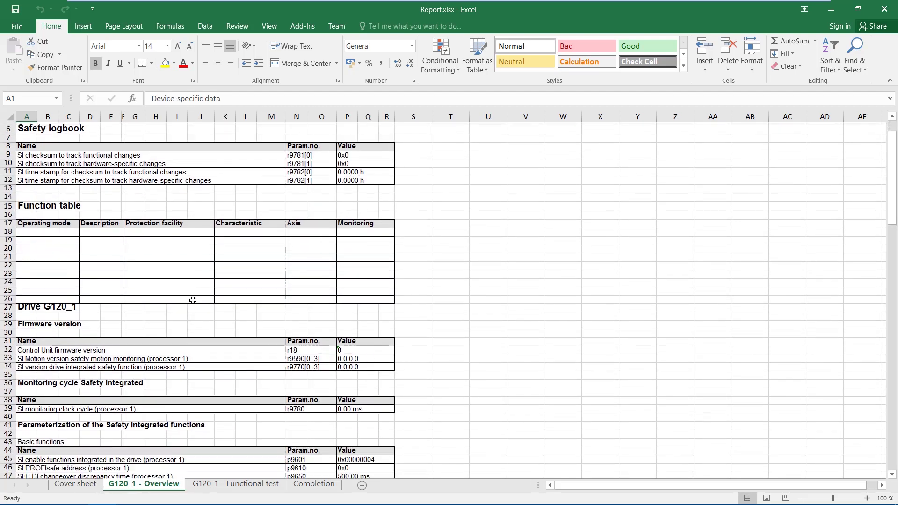
pyautogui.scroll(-9, 213, 309)
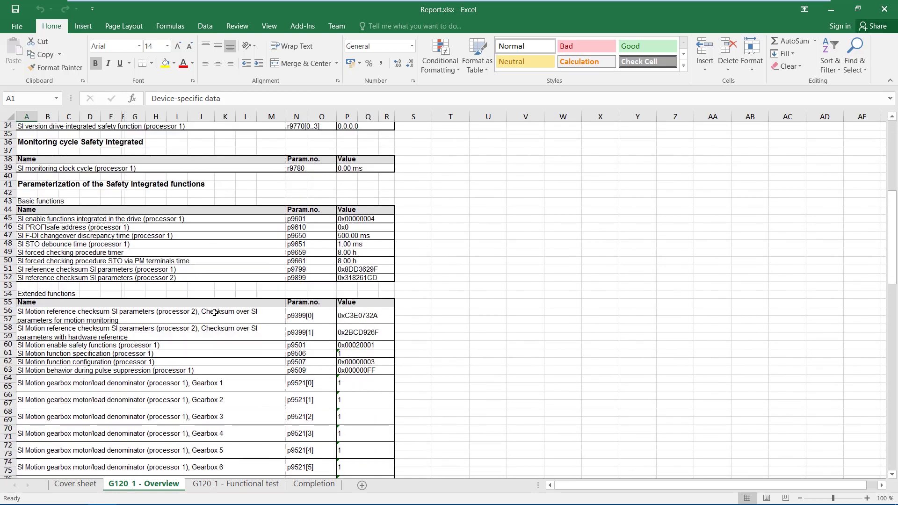
pyautogui.scroll(-12, 214, 313)
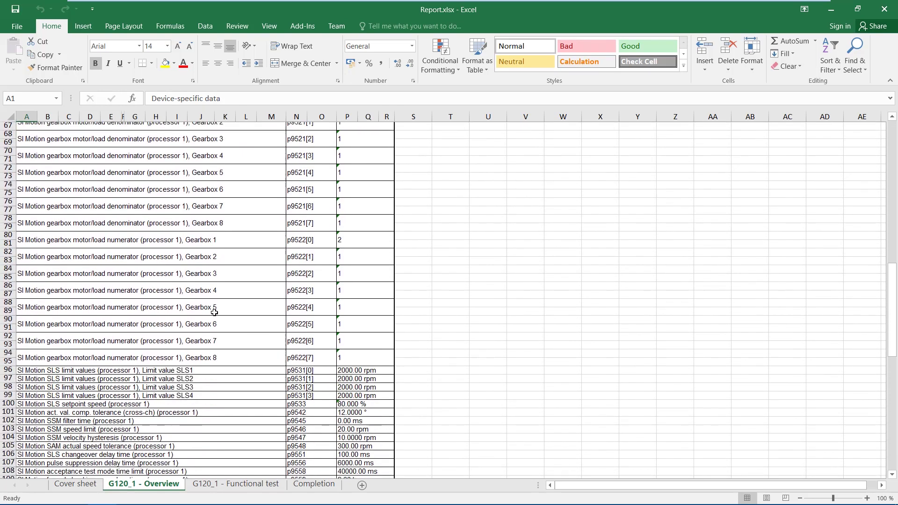
pyautogui.scroll(-13, 214, 313)
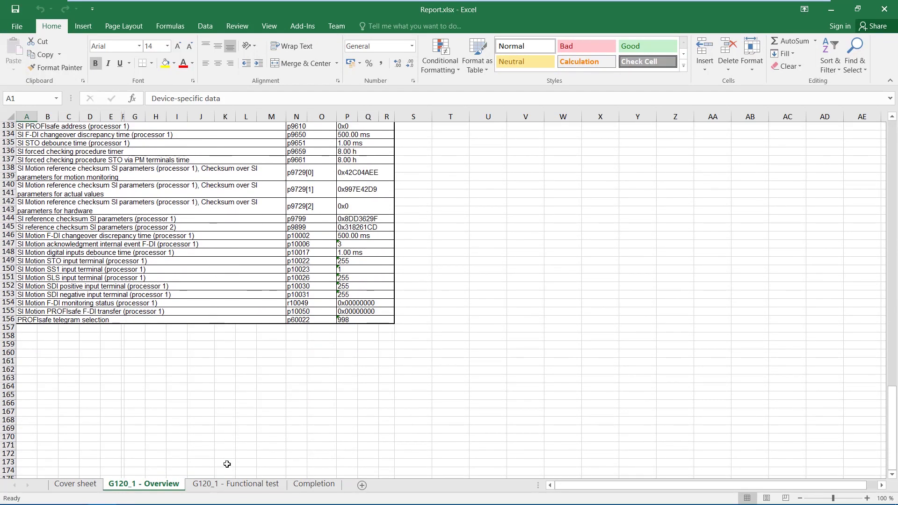
# - Check the Safe Stop 1 results marked OK on the Functional test sheet, then scroll the Completion sheet
pyautogui.click(234, 484)
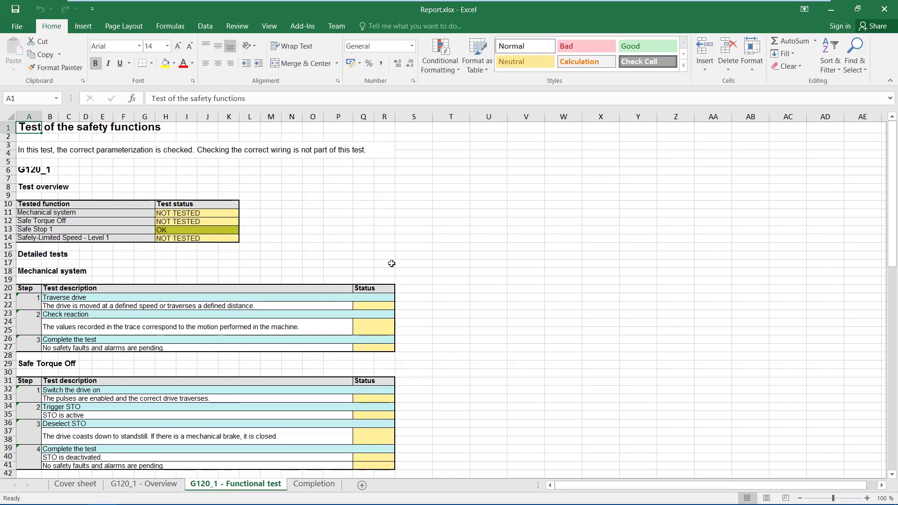
pyautogui.scroll(-3, 425, 283)
pyautogui.scroll(-6, 425, 284)
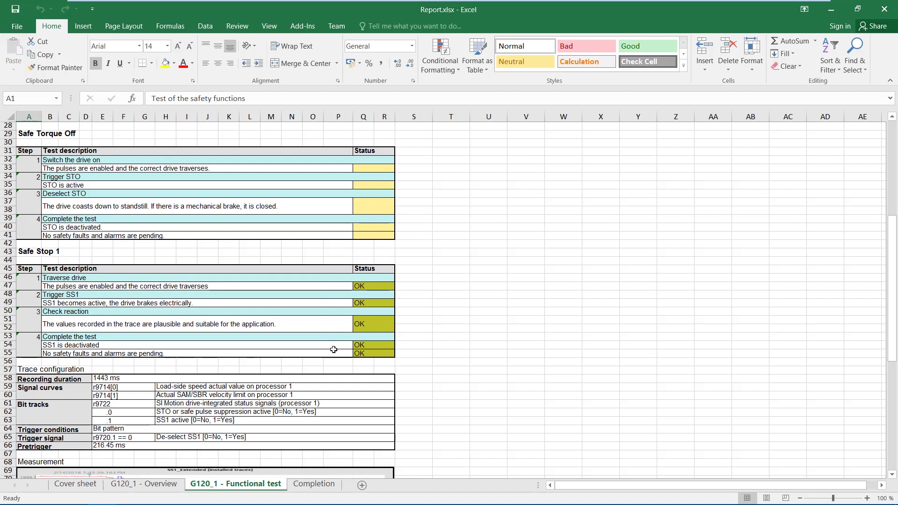
pyautogui.scroll(-8, 335, 358)
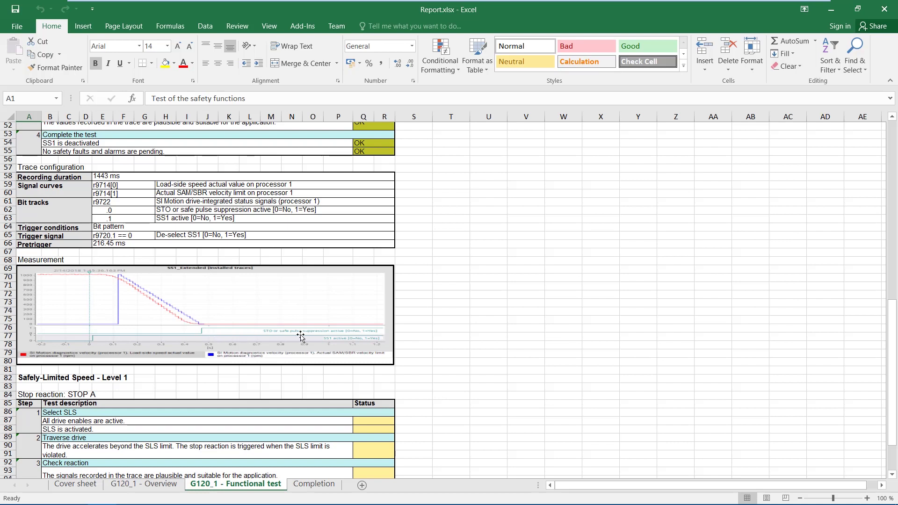
pyautogui.click(321, 487)
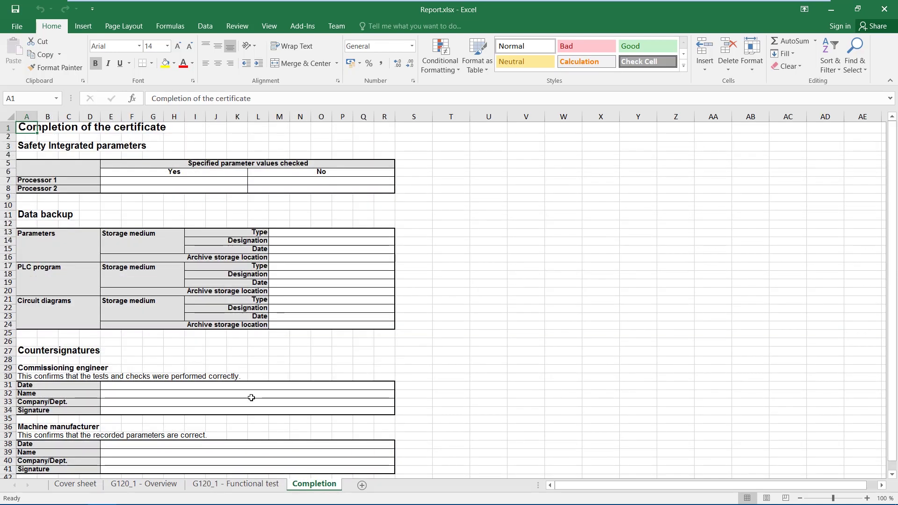
pyautogui.scroll(-2, 199, 362)
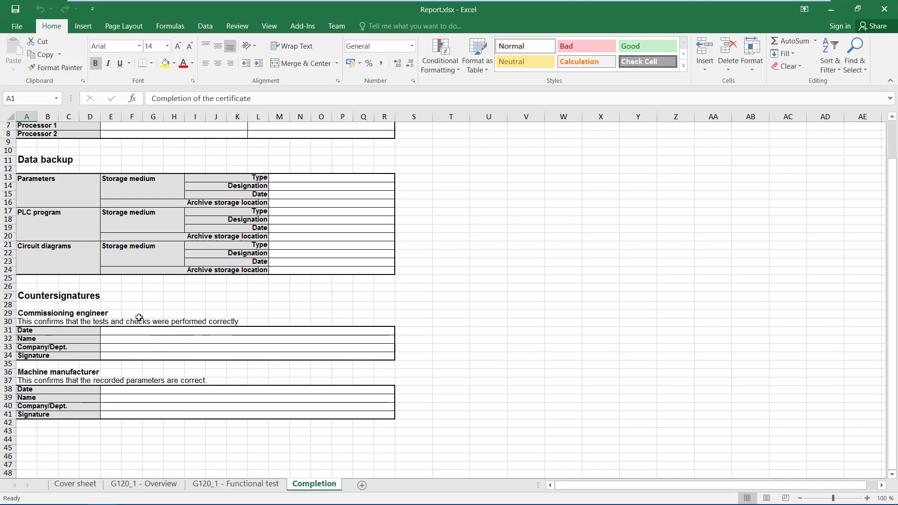